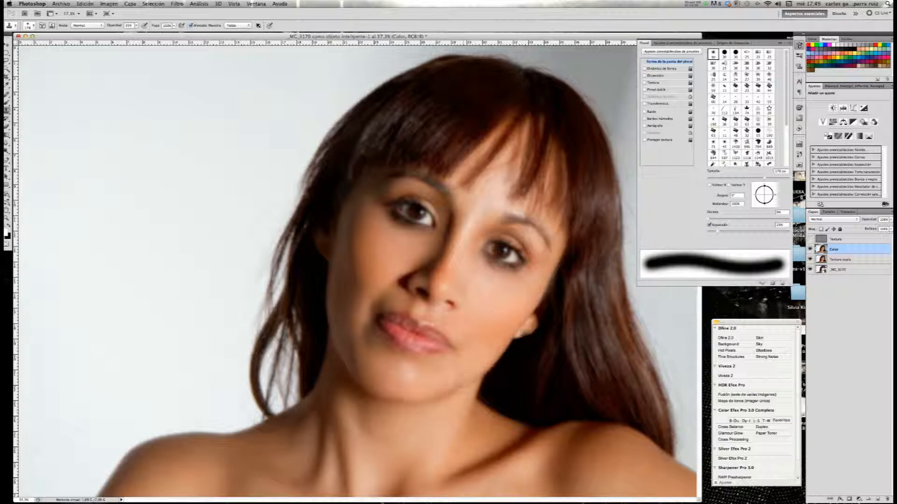
- Compare the portrait with the Textura, Color and Textura copia layers hidden and shown
click(810, 240)
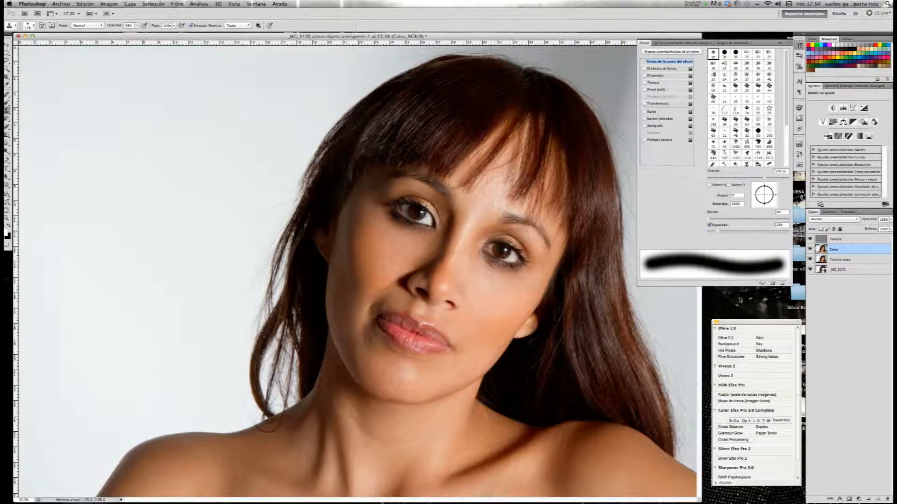
click(741, 302)
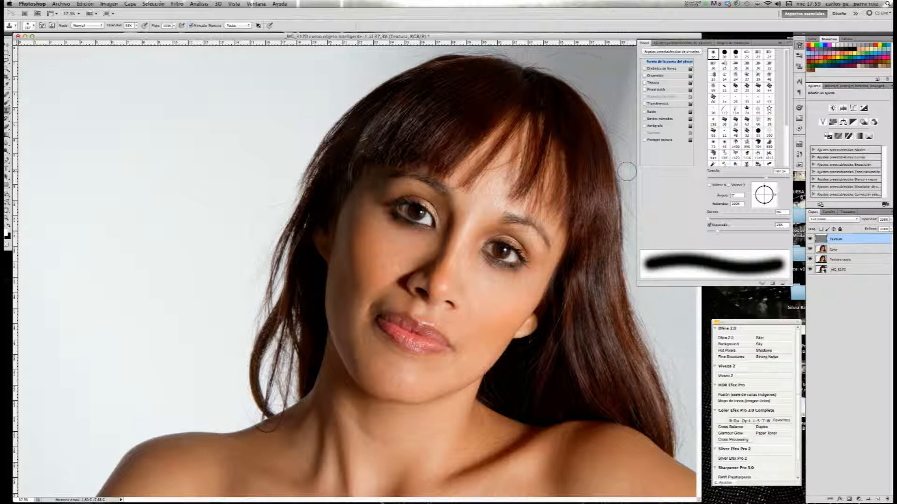
click(490, 293)
drag(811, 239, 812, 260)
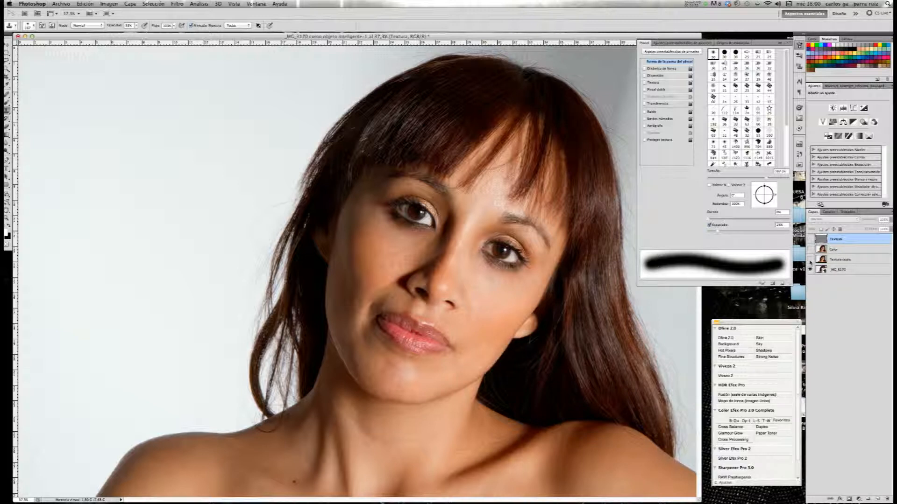
drag(810, 259, 810, 239)
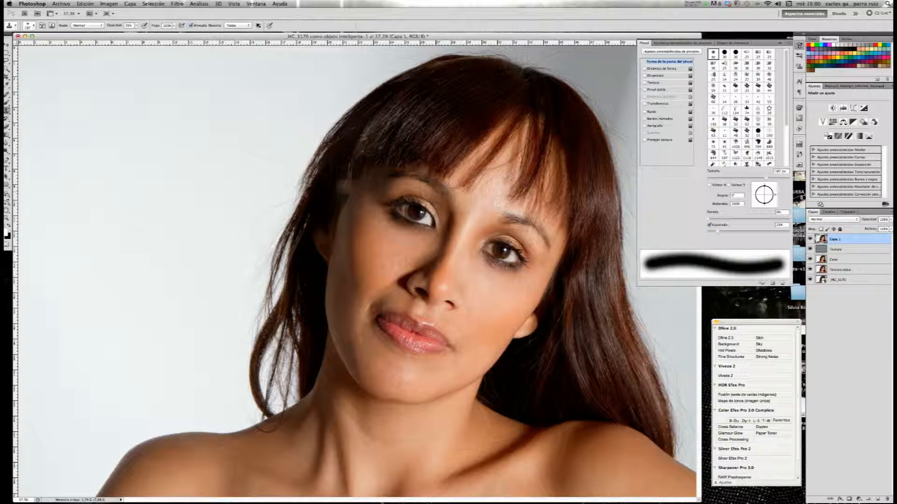
- Set the Brush tool to the Luz suave blending mode and raise its opacity
click(10, 105)
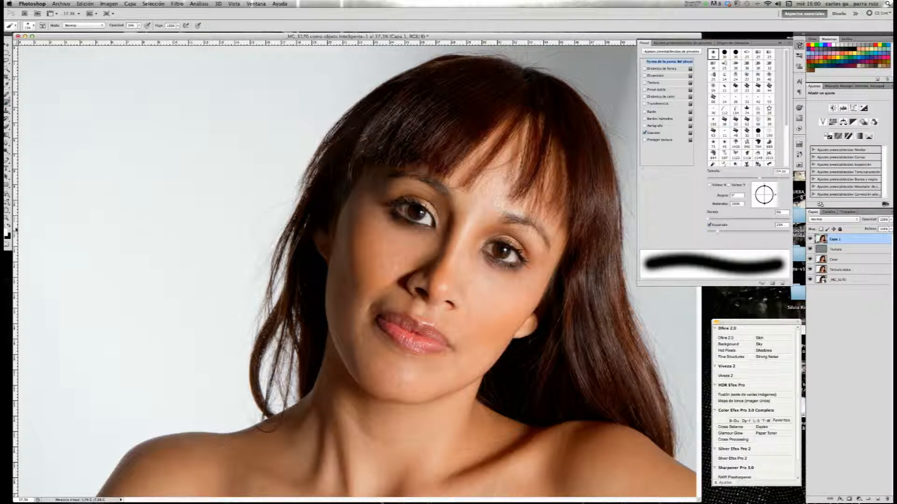
click(103, 26)
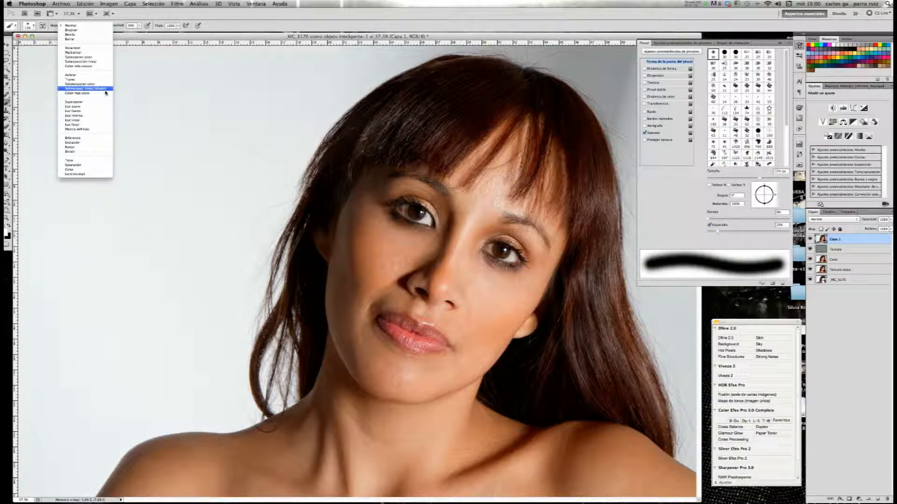
click(87, 106)
click(140, 26)
drag(140, 34, 149, 34)
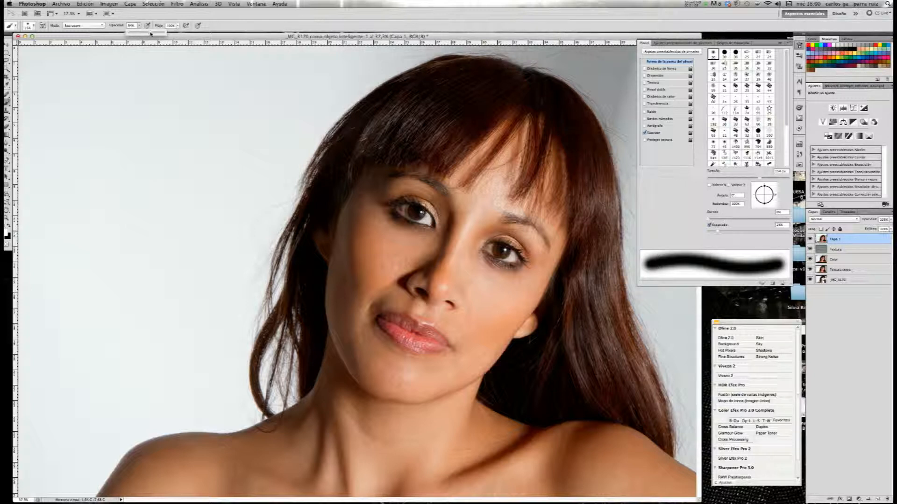
- Try painting light and shade directly over both cheeks on the merged portrait layer, and delete that layer
click(445, 232)
mouse_move(442, 234)
mouse_down()
mouse_move(440, 247)
mouse_move(458, 219)
mouse_move(445, 218)
mouse_move(410, 259)
mouse_move(384, 268)
mouse_move(398, 250)
mouse_move(377, 269)
mouse_up()
key(x)
mouse_move(481, 266)
mouse_down()
mouse_move(523, 279)
mouse_move(482, 279)
mouse_move(522, 278)
mouse_move(533, 256)
mouse_move(518, 237)
mouse_move(495, 248)
mouse_move(484, 268)
mouse_up()
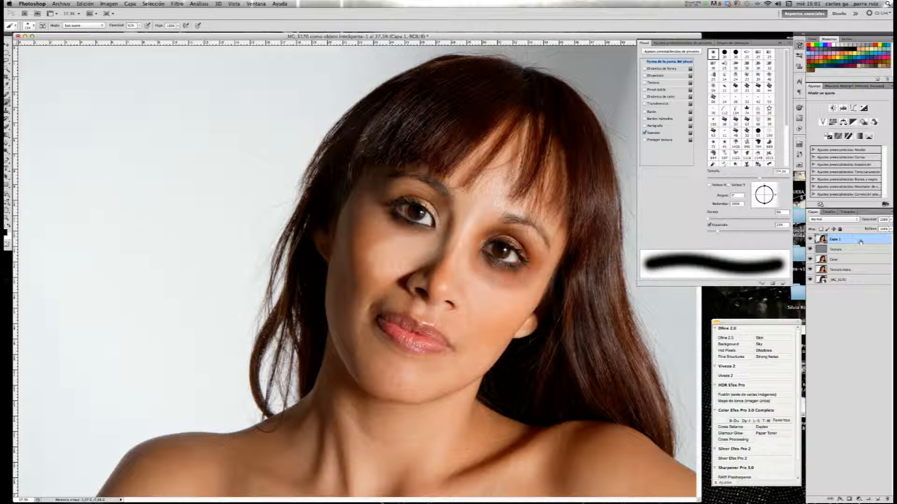
mouse_move(865, 243)
mouse_down()
mouse_move(869, 417)
mouse_move(887, 499)
mouse_up()
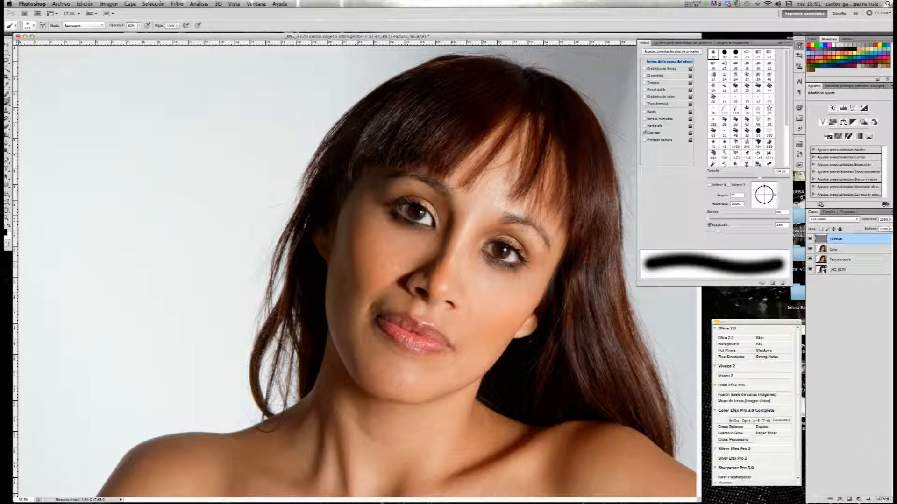
- Add a new layer above Textura and fill it with 50% gray in Normal mode at 100% opacity
click(877, 500)
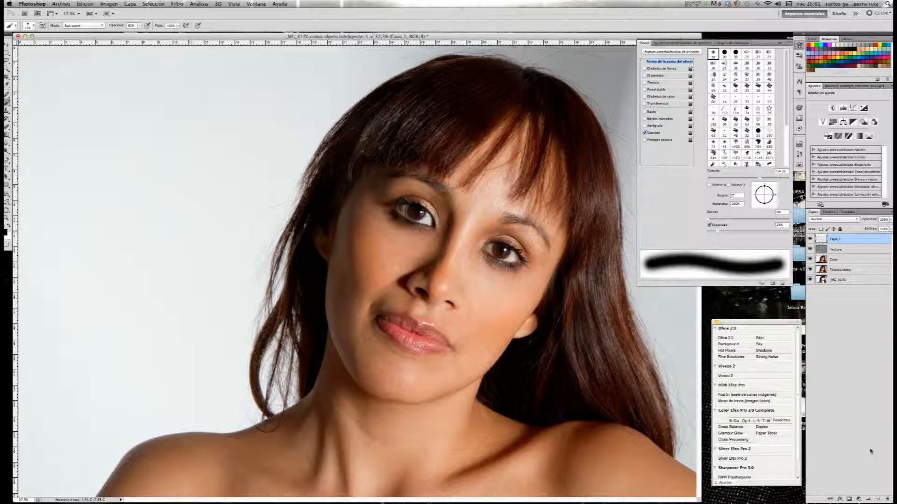
key(shift+F5)
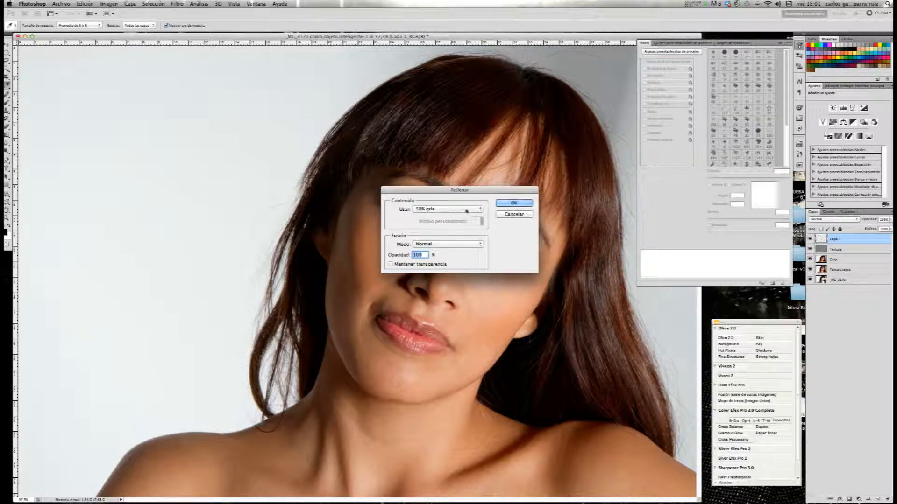
click(478, 211)
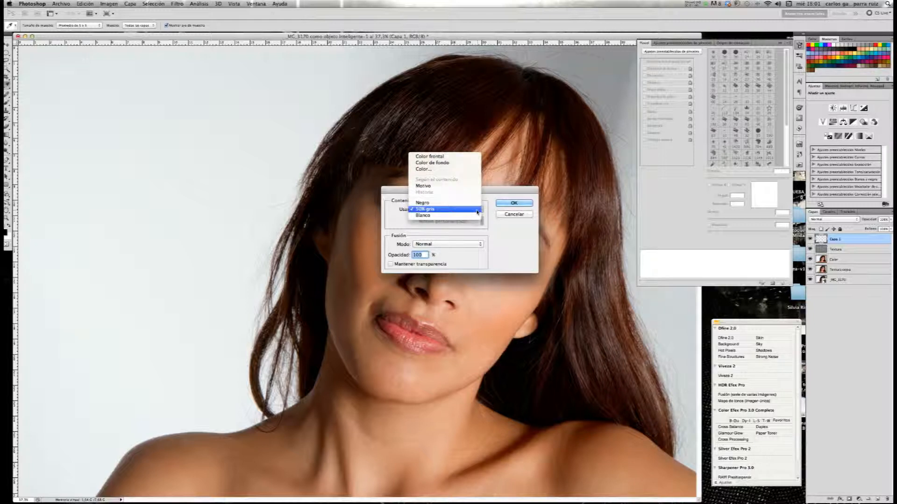
click(477, 212)
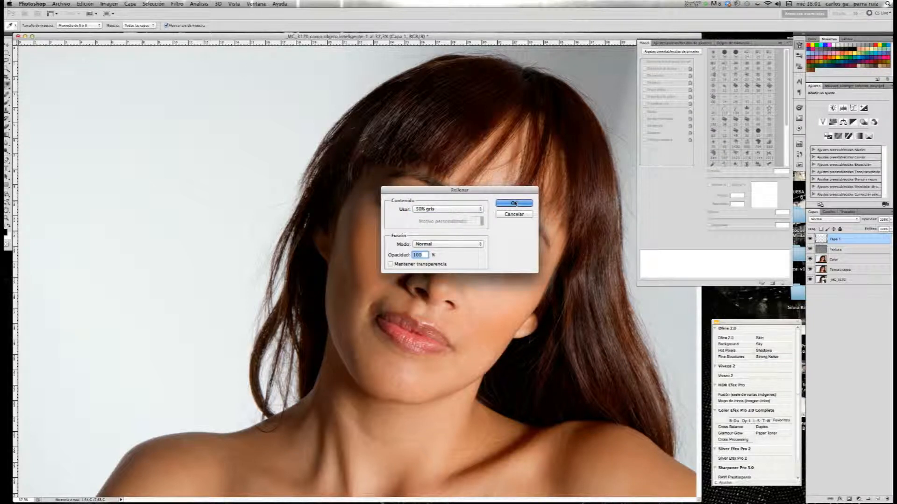
click(513, 203)
- Set the gray layer's blending mode to Luz suave
key(b)
click(844, 219)
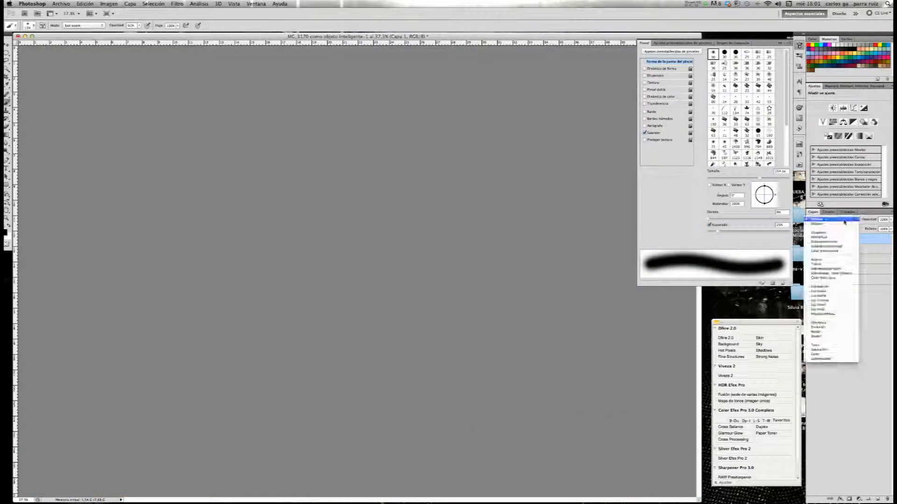
click(822, 291)
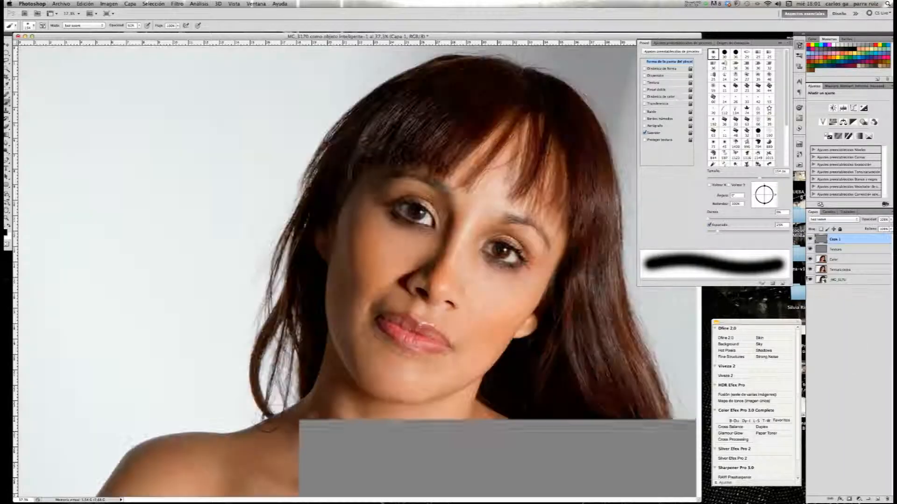
- Lighten the hair highlights above the forehead on the gray layer with the Dodge tool, adjusting its exposure for midtones
click(7, 151)
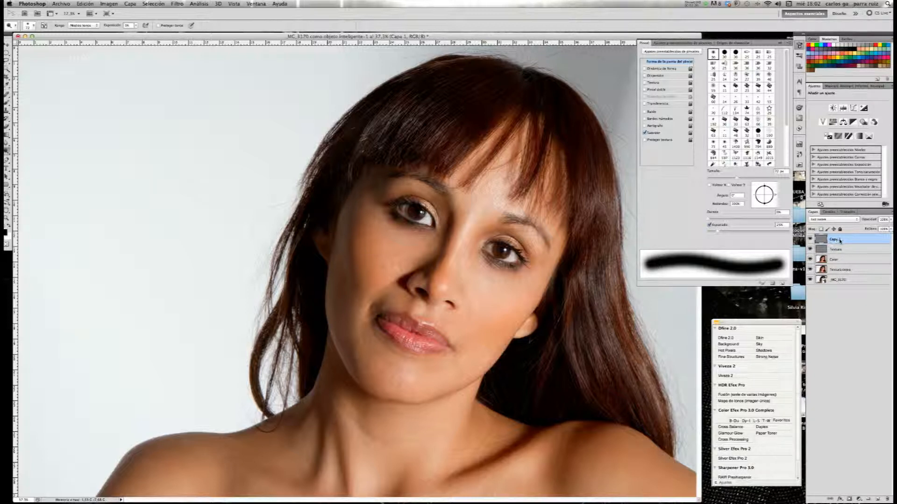
mouse_move(441, 233)
mouse_down()
mouse_move(448, 222)
mouse_move(439, 252)
mouse_up()
click(135, 25)
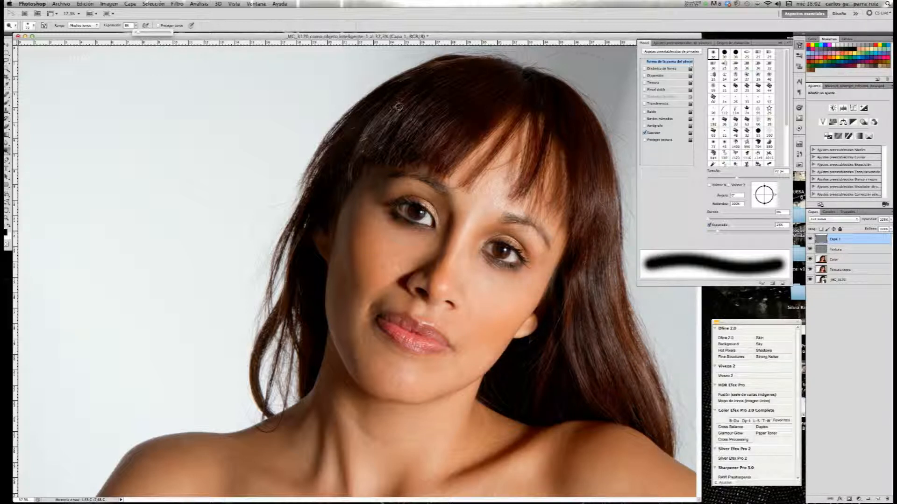
click(404, 105)
mouse_move(403, 106)
mouse_down()
mouse_move(360, 148)
mouse_move(410, 114)
mouse_move(410, 136)
mouse_up()
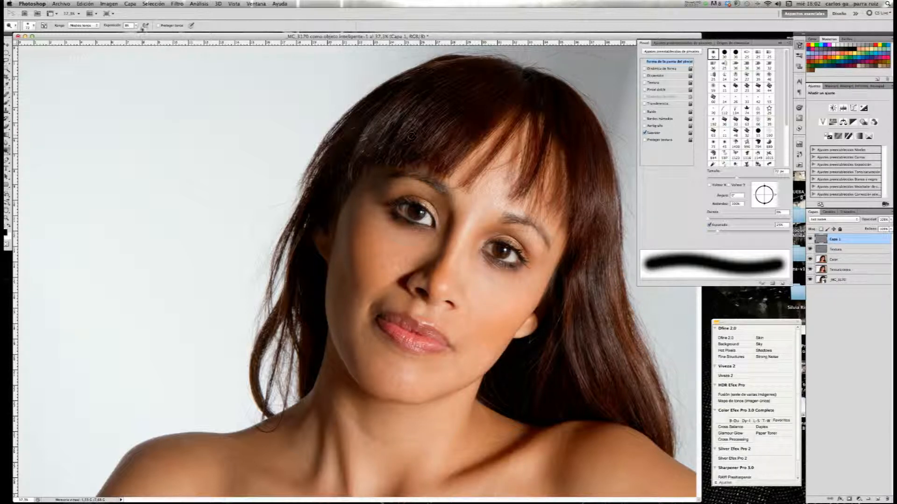
- Try dodging the hair and both cheeks at 100% exposure, and undo those strokes
click(136, 25)
drag(149, 34, 172, 33)
mouse_move(590, 212)
mouse_down()
mouse_move(607, 220)
mouse_move(605, 299)
mouse_move(586, 234)
mouse_move(579, 310)
mouse_move(588, 246)
mouse_up()
drag(509, 278, 477, 306)
mouse_move(444, 241)
mouse_down()
mouse_move(373, 263)
mouse_move(337, 262)
mouse_move(387, 294)
mouse_up()
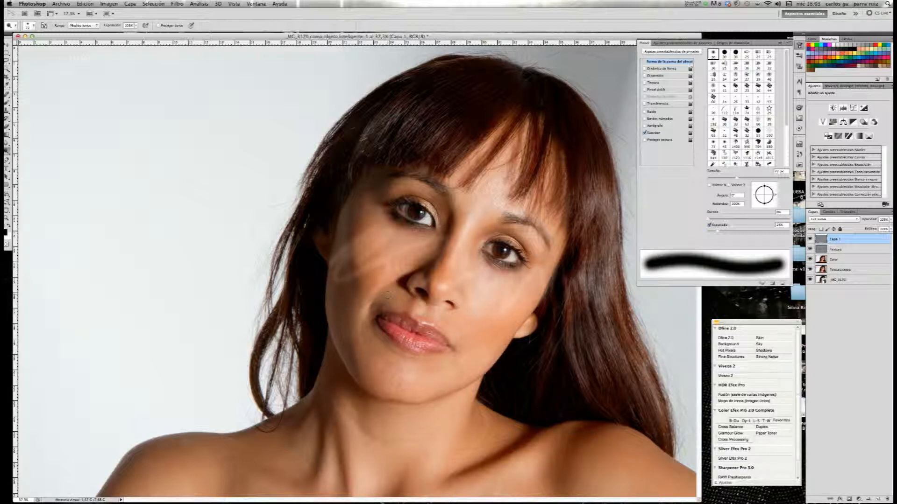
key(super+alt+z)
key(super+alt+z)
key(super+alt+z)
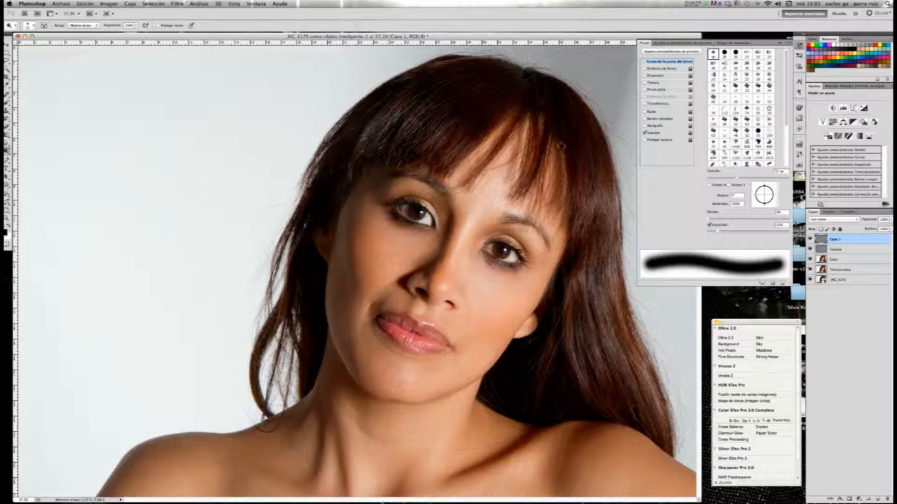
- Lower the Dodge exposure, lighten the highlights in the fringe and the long side hair, and check them by hiding the layer
click(129, 25)
drag(407, 103, 405, 117)
mouse_move(432, 123)
mouse_down()
mouse_move(438, 130)
mouse_move(429, 113)
mouse_up()
mouse_move(589, 222)
mouse_down()
mouse_move(601, 198)
mouse_move(615, 209)
mouse_up()
drag(611, 320, 622, 356)
drag(606, 304, 614, 276)
mouse_move(593, 312)
mouse_down()
mouse_move(603, 368)
mouse_move(585, 340)
mouse_move(588, 371)
mouse_move(573, 331)
mouse_move(582, 282)
mouse_move(582, 303)
mouse_move(593, 287)
mouse_up()
drag(595, 195, 590, 198)
click(810, 239)
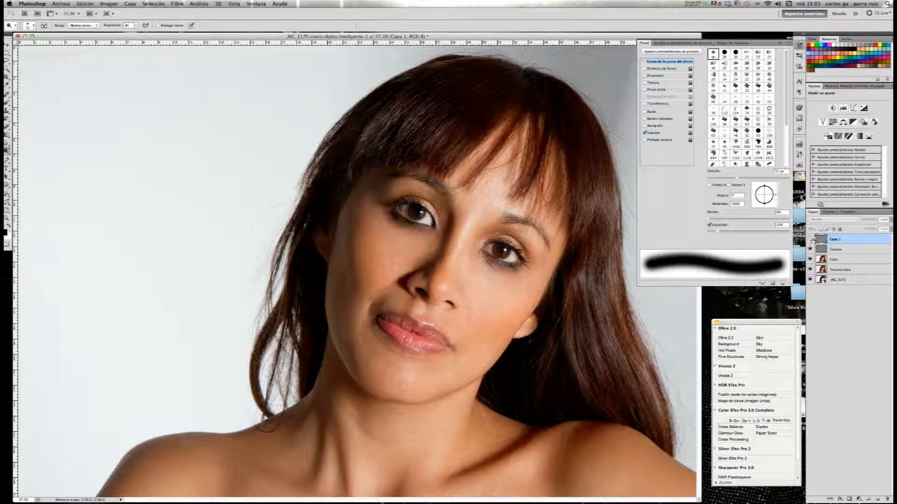
- Rename the gray layer as luz suave
double_click(835, 240)
text(Luces)
text( su)
text(ave)
key(Return)
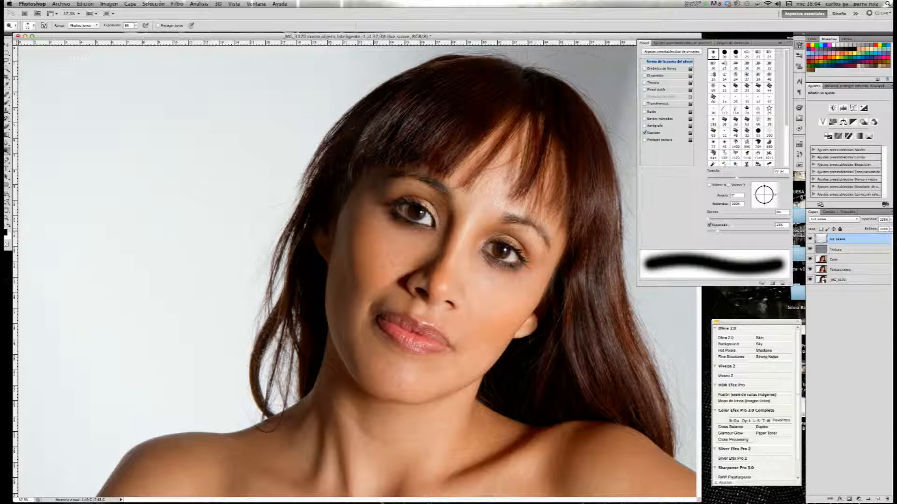
- Model the light on the nose, cheeks, face contour and side hair with Dodge tool strokes, enlarging the brush
drag(422, 293, 454, 306)
key(bracketright)
drag(446, 243, 444, 239)
drag(425, 285, 445, 288)
mouse_move(334, 267)
mouse_down()
mouse_move(361, 268)
mouse_move(337, 268)
mouse_up()
drag(322, 357, 348, 262)
mouse_move(597, 167)
mouse_down()
mouse_move(600, 306)
mouse_move(580, 370)
mouse_up()
drag(536, 243, 475, 220)
mouse_move(540, 345)
mouse_down()
mouse_move(519, 334)
mouse_move(535, 323)
mouse_up()
key(bracketright)
key(bracketright)
key(bracketright)
key(bracketright)
key(bracketright)
key(bracketright)
key(bracketright)
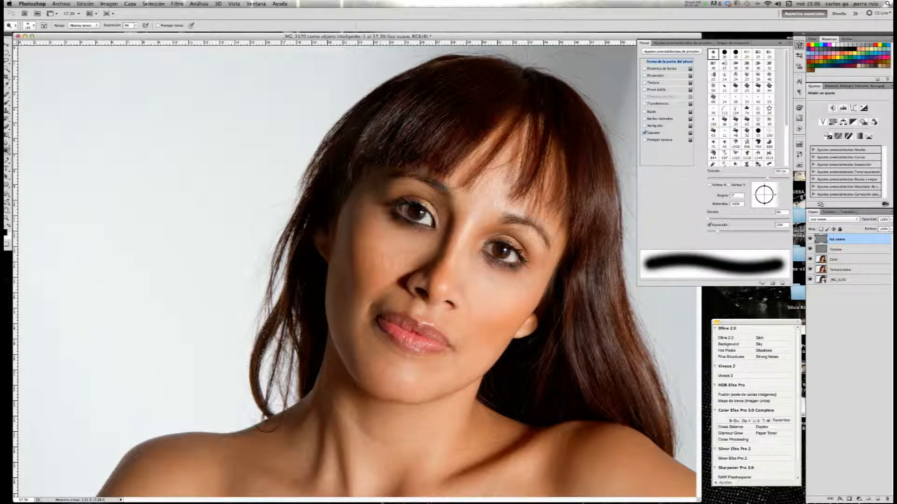
- Compare the portrait with the luz suave layer hidden and shown
click(810, 239)
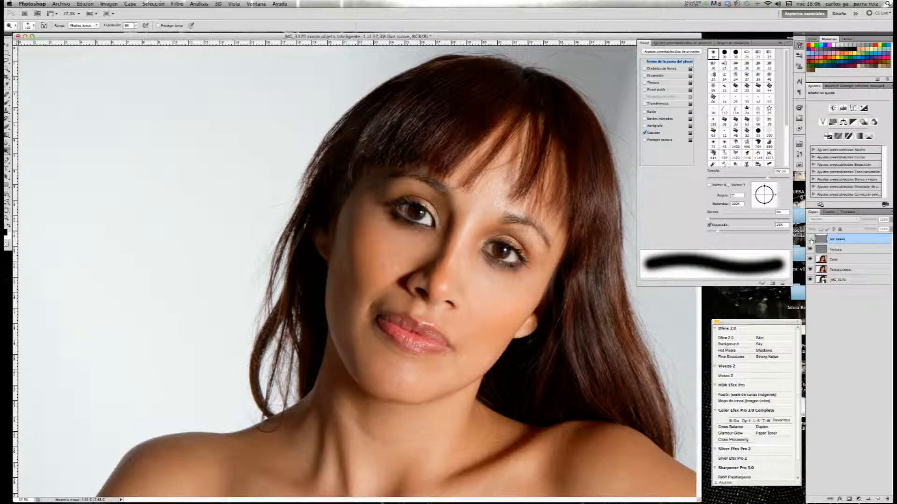
click(810, 239)
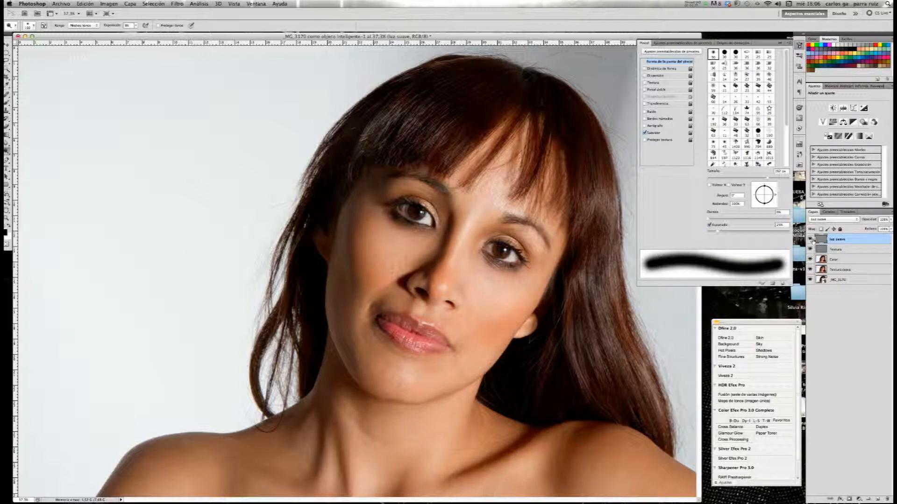
click(810, 239)
click(811, 239)
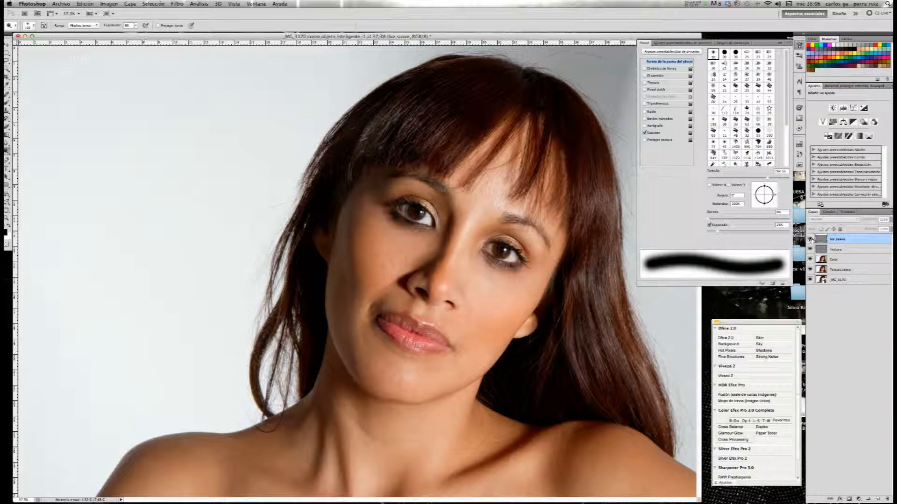
- Reduce and fine-tune the brush size, and work the tone along the jaw and side of the neck
click(736, 178)
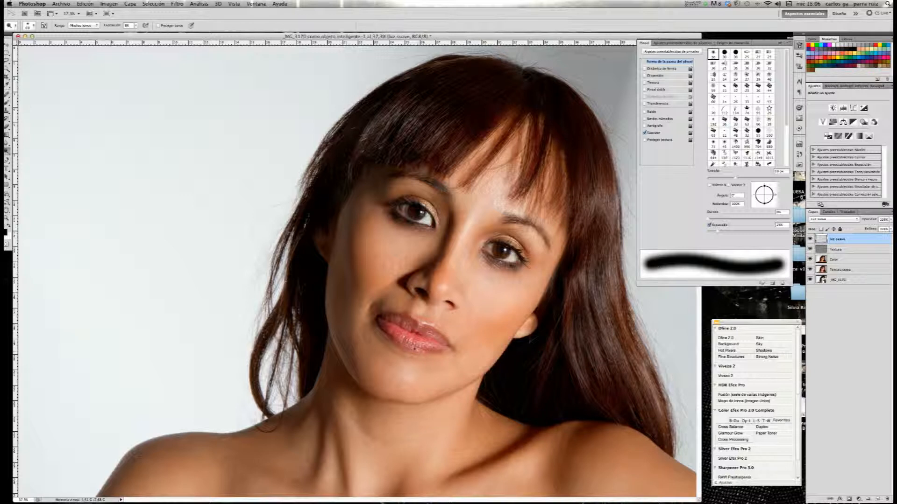
key(bracketleft)
key(bracketleft)
key(bracketleft)
key(bracketleft)
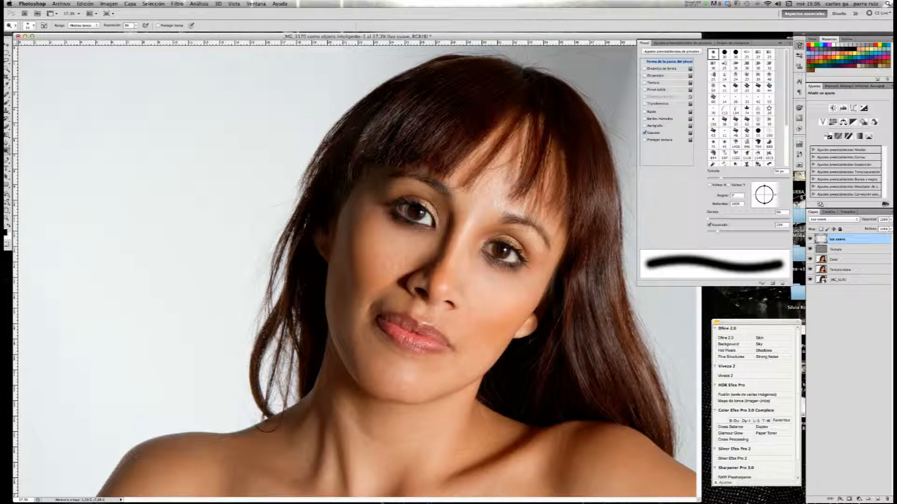
key(bracketright)
key(bracketright)
key(bracketright)
key(bracketright)
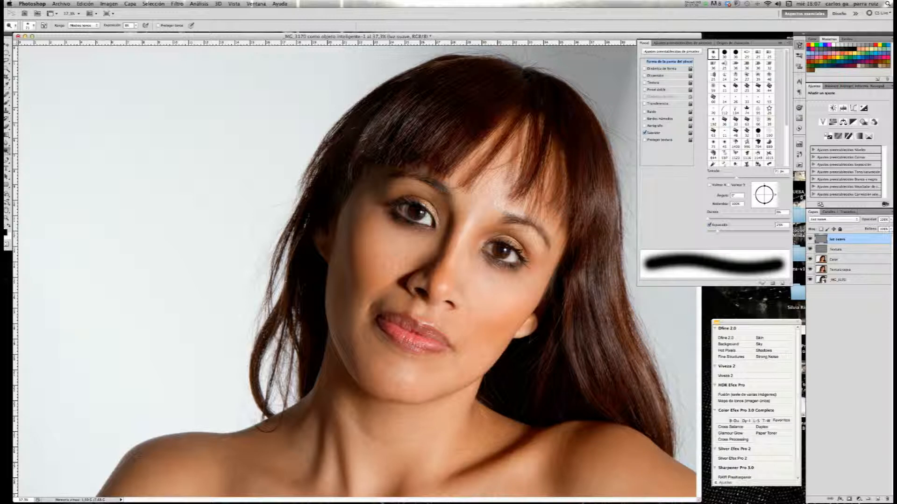
drag(327, 350, 333, 442)
- Enlarge the brush to model the light on the shoulder, chest and neck, and touch up the side hair strands
key(bracketright)
key(bracketright)
key(bracketright)
key(bracketright)
key(bracketright)
key(bracketright)
key(bracketright)
key(bracketright)
drag(196, 450, 158, 481)
drag(402, 460, 436, 473)
drag(337, 415, 348, 467)
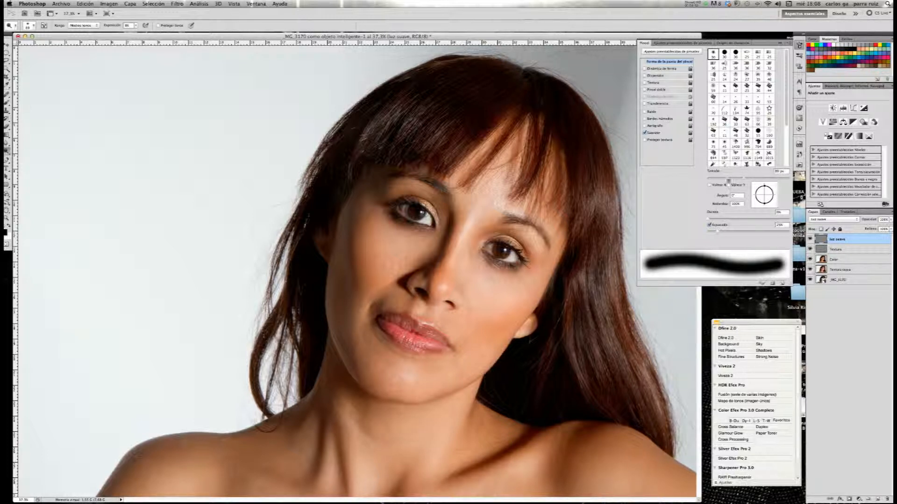
drag(589, 247, 596, 199)
drag(599, 243, 610, 289)
- Try dodging the iris of the eye beside the shaded cheek at actual pixel size with a smaller brush
click(234, 4)
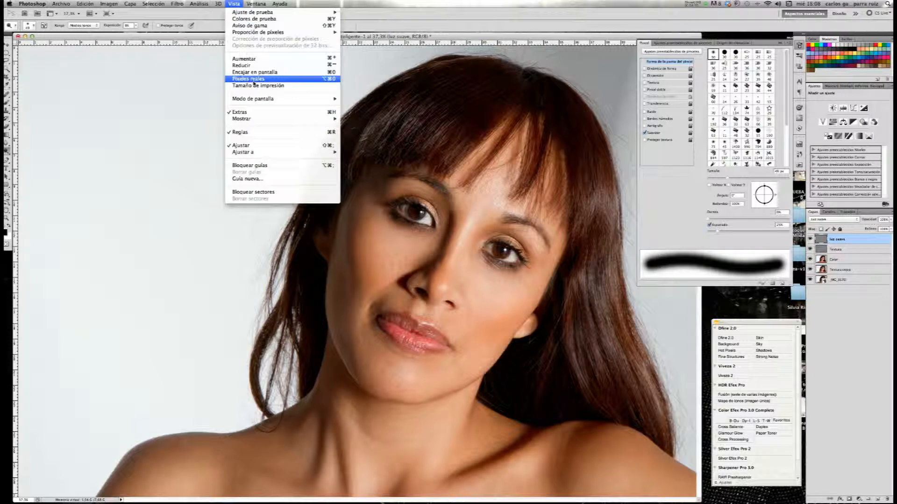
click(254, 80)
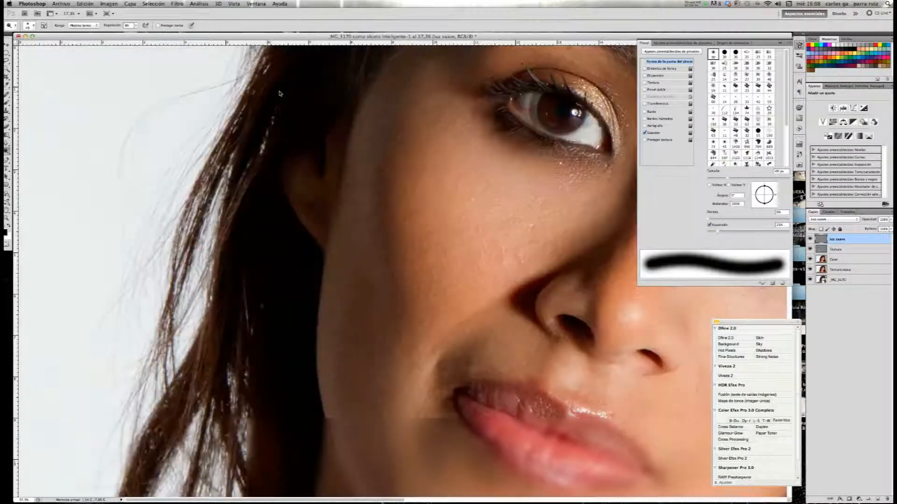
drag(528, 168, 351, 260)
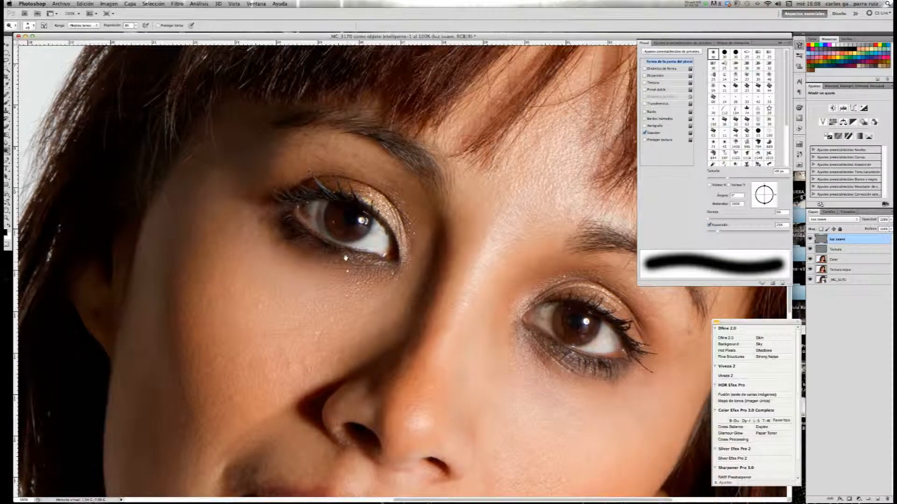
drag(726, 178, 718, 179)
drag(318, 210, 332, 230)
- Undo the series of Dodge strokes on the eye
key(super+alt+z)
key(super+alt+z)
key(super+alt+z)
key(super+alt+z)
key(super+alt+z)
key(super+alt+z)
key(super+alt+z)
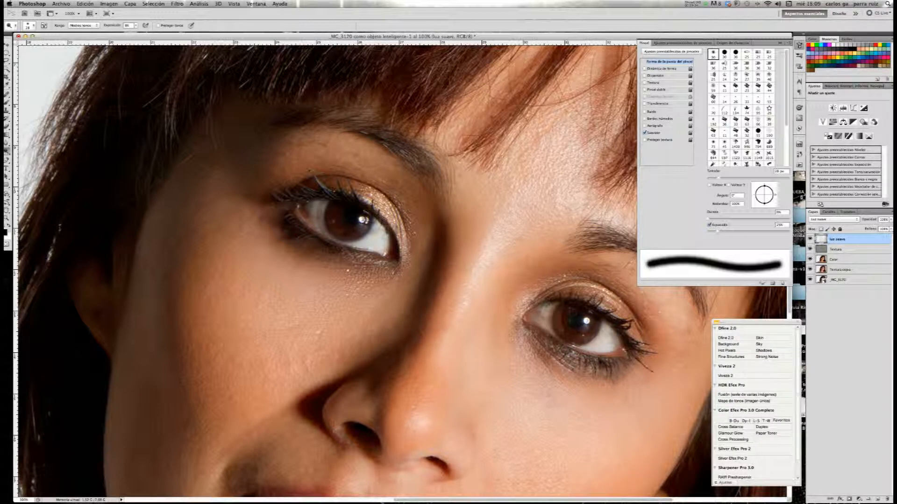
key(super+alt+z)
key(super+alt+z)
key(super+alt+z)
- Reduce the brush size and toggle the luz suave layer's visibility to compare the retouch around the eyes
click(714, 179)
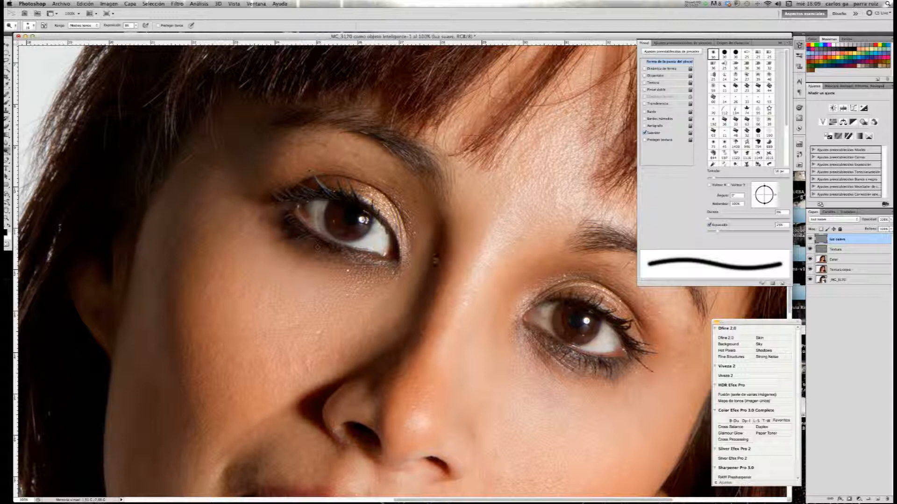
click(810, 240)
click(810, 240)
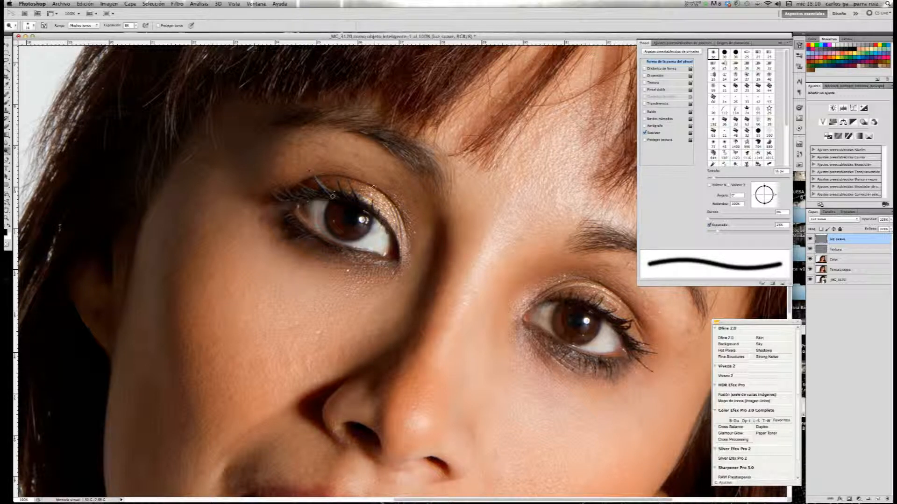
- View the luz suave layer's strokes alone over the whole portrait by hiding the layers beneath, and show all layers again
key(super+0)
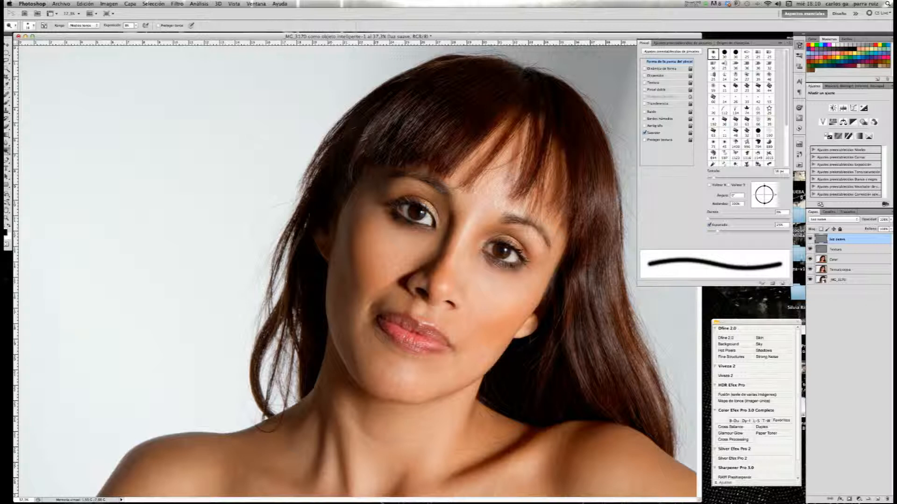
drag(810, 248, 810, 283)
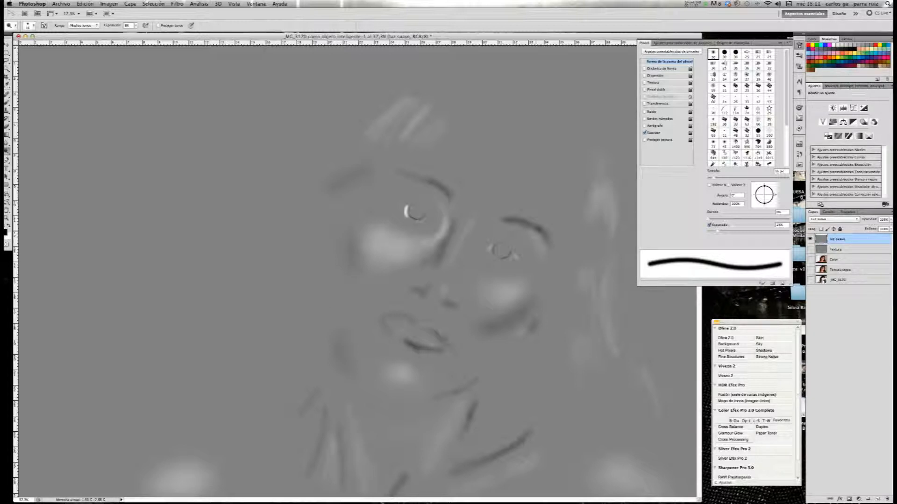
drag(810, 250, 807, 288)
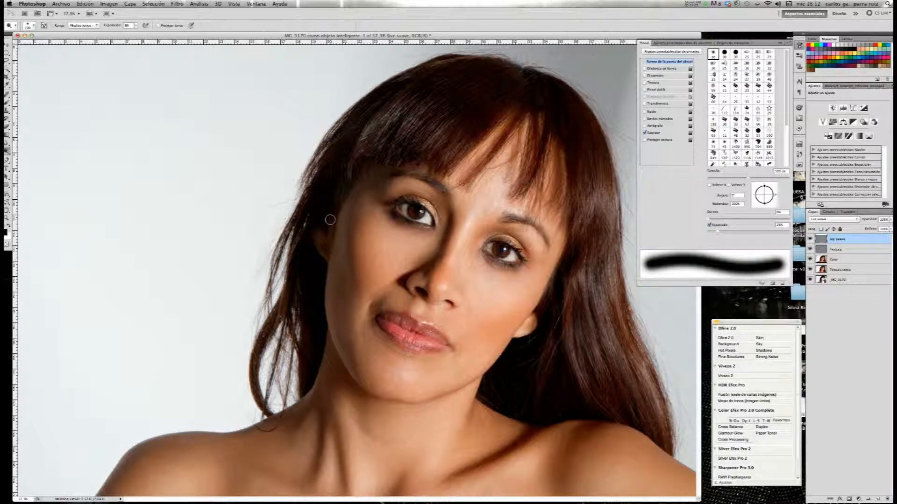
- Switch to the rectangular marquee tool and stamp all visible layers into a new top layer named Formas
click(7, 53)
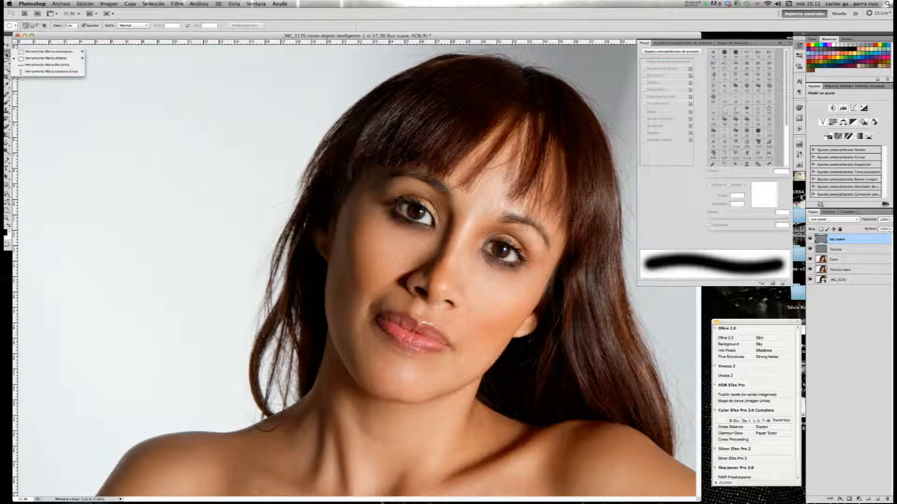
click(38, 51)
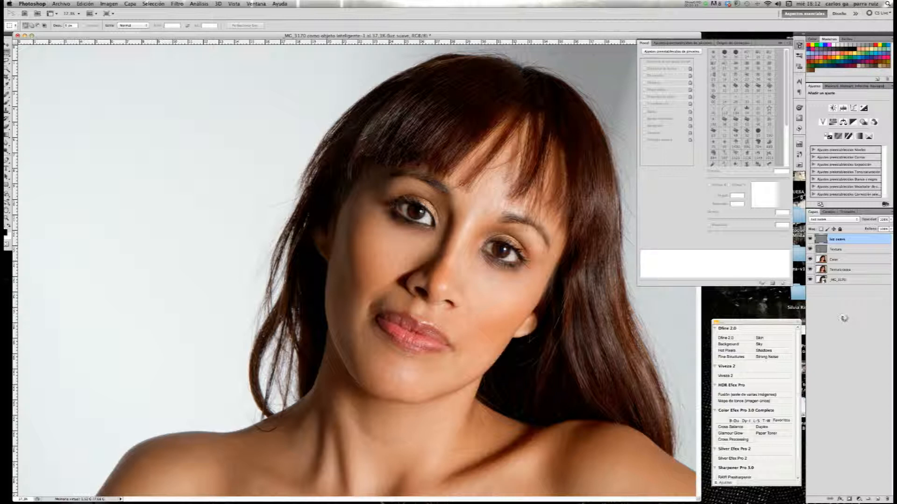
key(super+alt+shift+e)
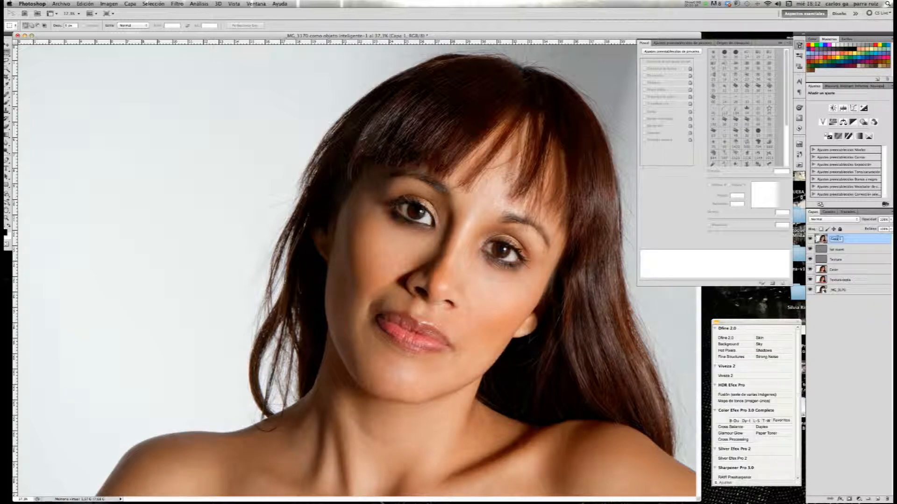
text(Ror)
text(mas)
key(Return)
- Select the shaded side of the face and adjoining hair with a rectangular marquee, and open that area in the Licuar filter
drag(214, 178, 375, 402)
click(266, 172)
drag(261, 178, 381, 414)
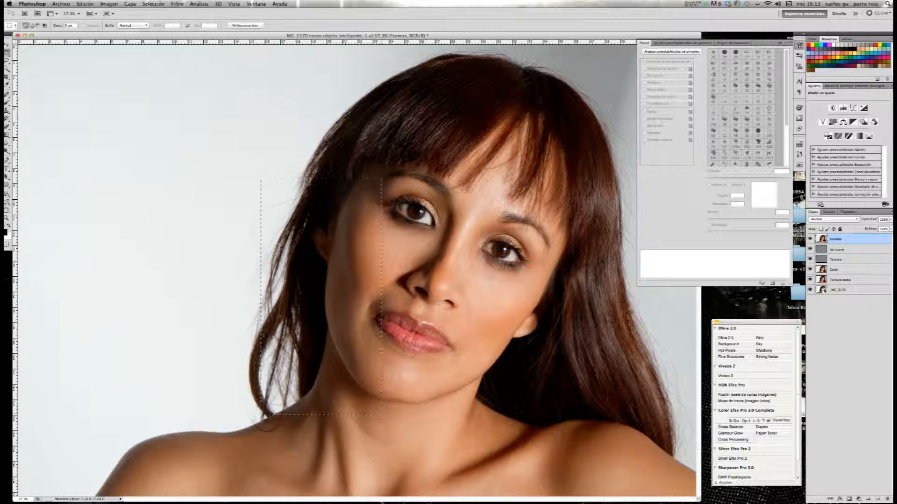
click(178, 3)
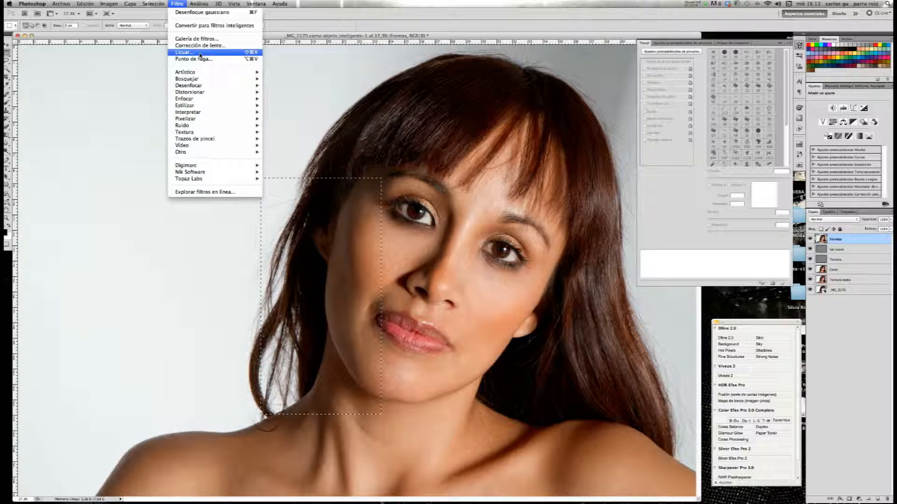
click(200, 55)
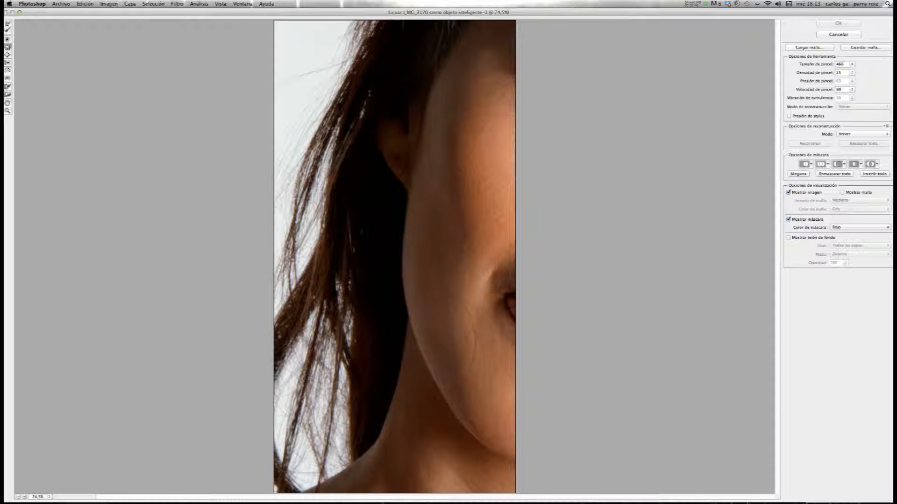
- Push the shaded jaw contour slightly inward with the Forward Warp tool at brush size 211, apply the filter and deselect
click(8, 23)
click(852, 64)
drag(824, 71, 821, 72)
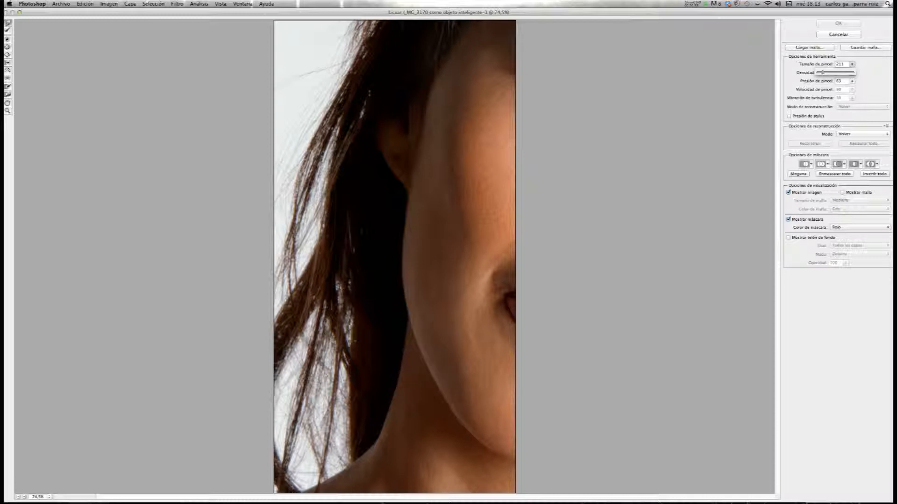
click(400, 320)
drag(401, 320, 405, 320)
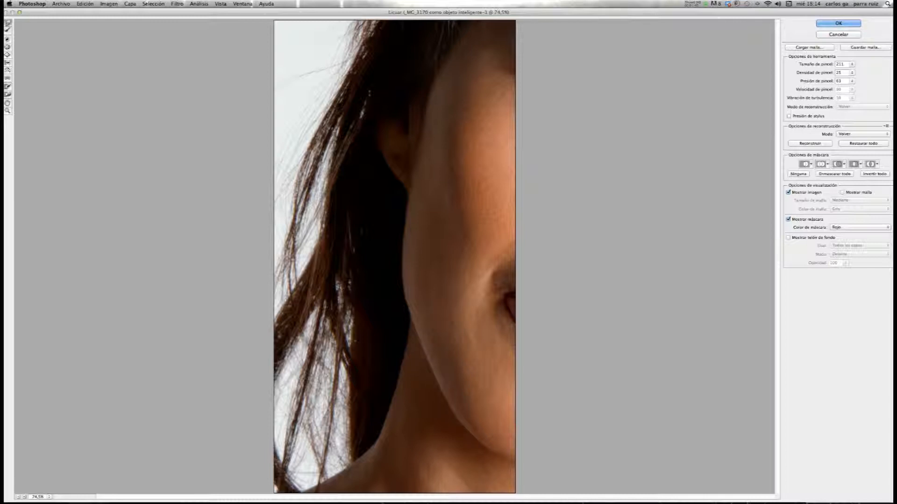
click(833, 24)
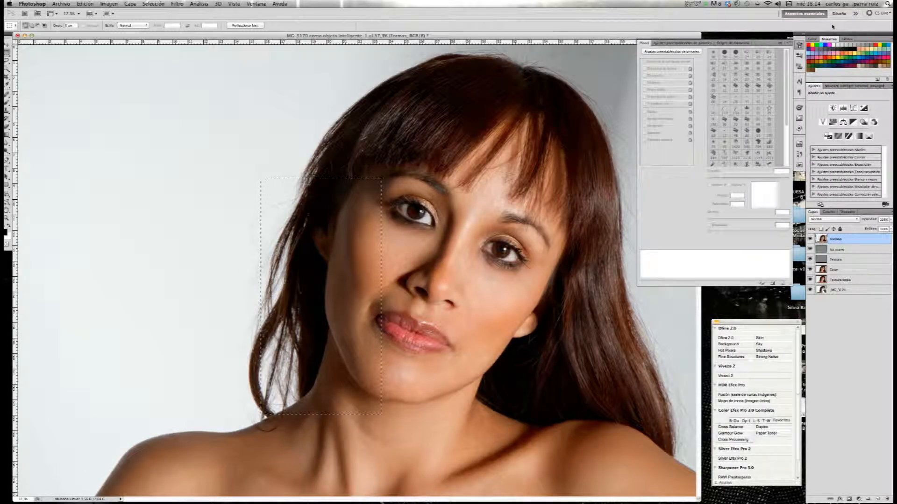
key(super+d)
- Toggle the Formas layer's visibility repeatedly to compare the jaw contour before and after the warp
click(810, 239)
click(811, 239)
click(811, 239)
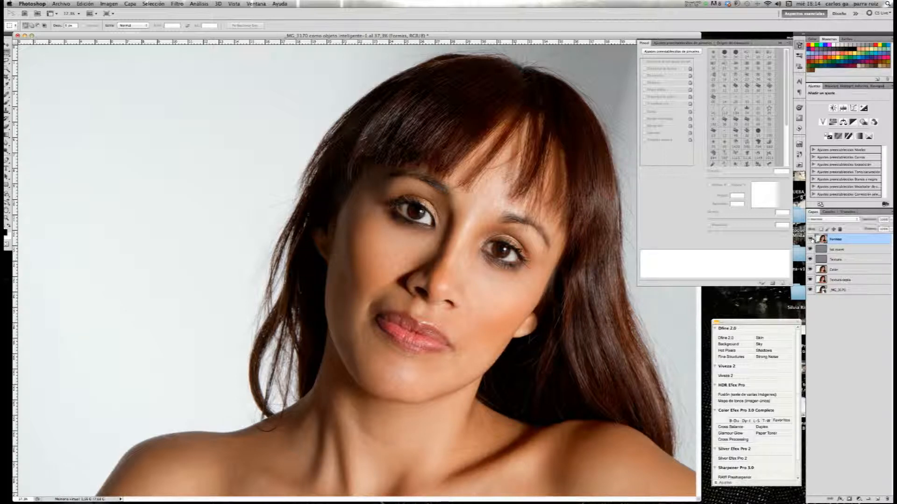
click(811, 239)
click(810, 239)
click(811, 239)
- Select the lower face around the nose, mouth and cheeks with a rectangular marquee
drag(324, 273, 522, 366)
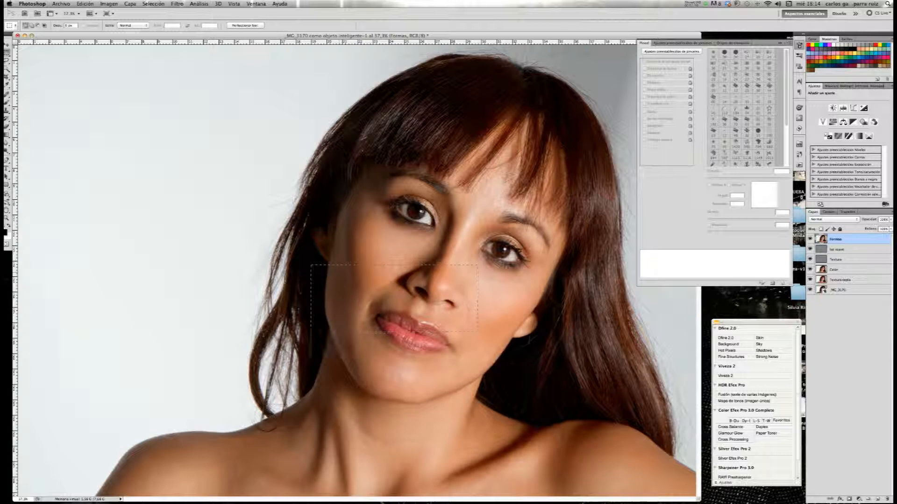